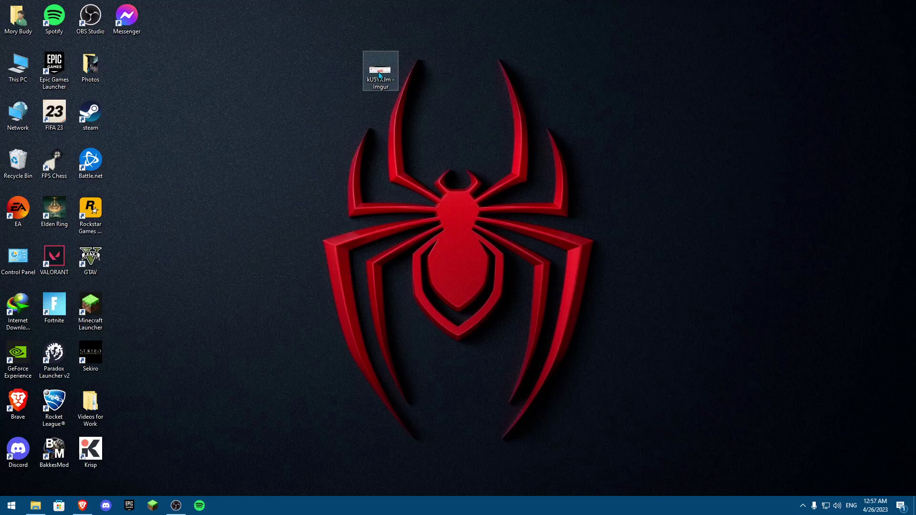
Step: View the error screenshot on the desktop, then close it
click(381, 74)
double_click(382, 72)
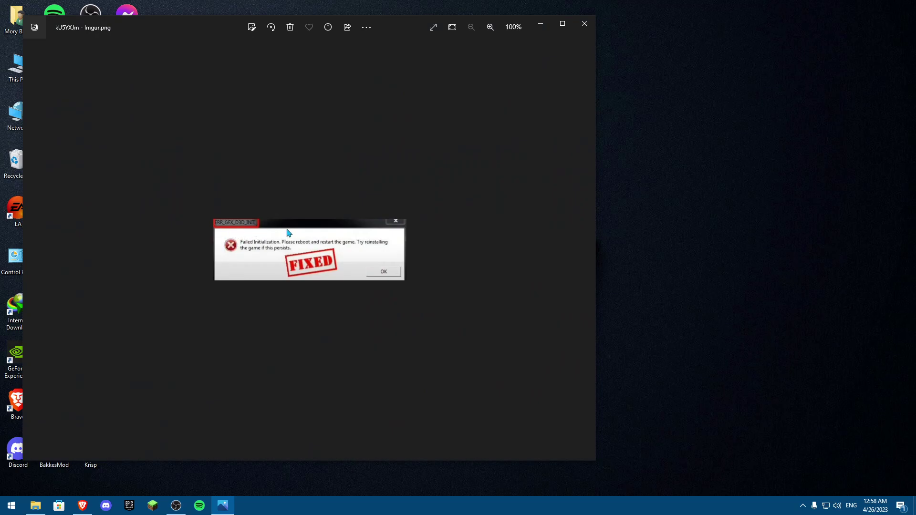
click(584, 23)
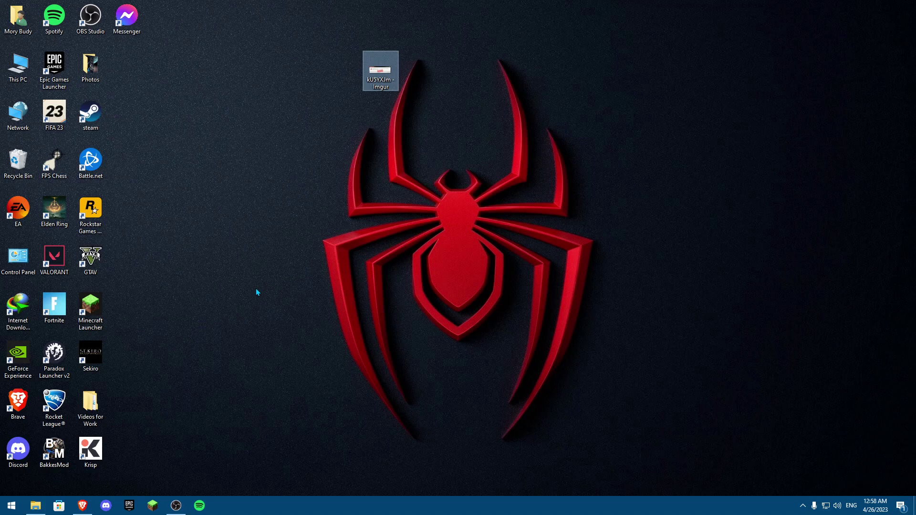
Step: Open Control Panel, review the installed programs list, and close it
key(super+s)
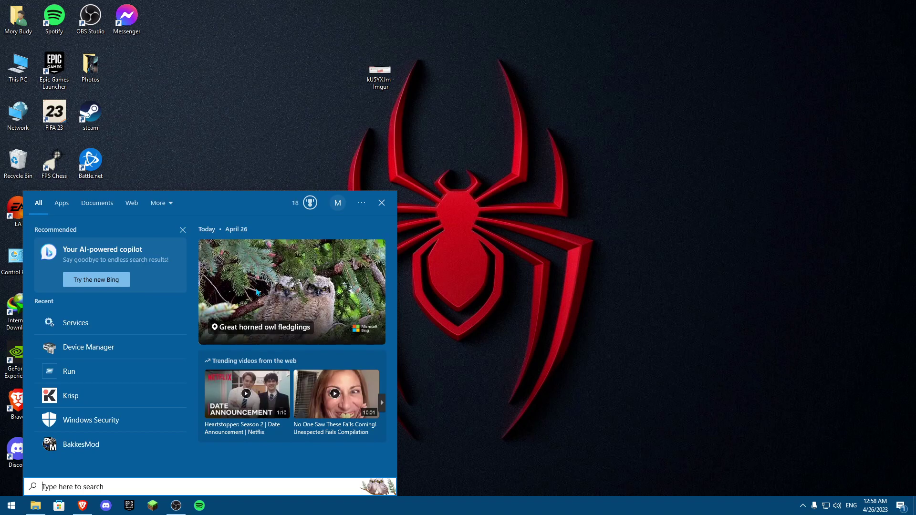
click(539, 279)
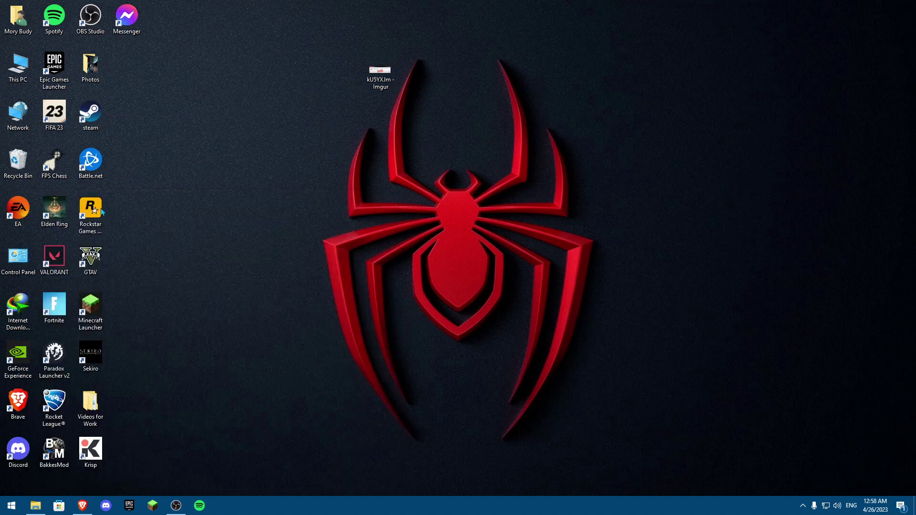
double_click(18, 260)
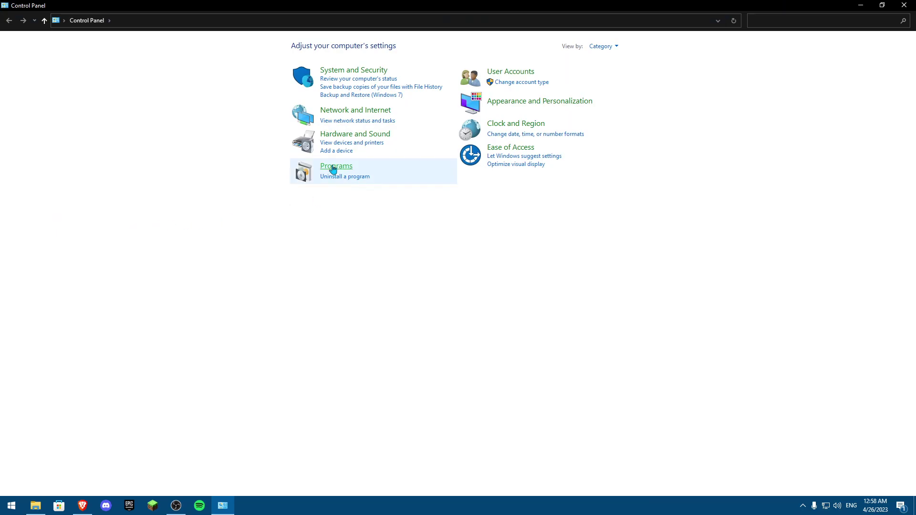
click(339, 178)
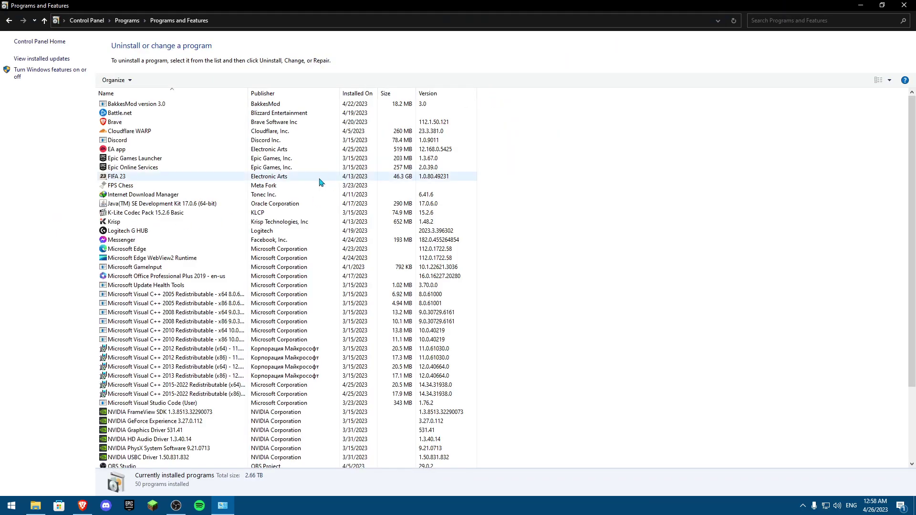
scroll(150, 264, down, 1)
scroll(150, 264, down, 2)
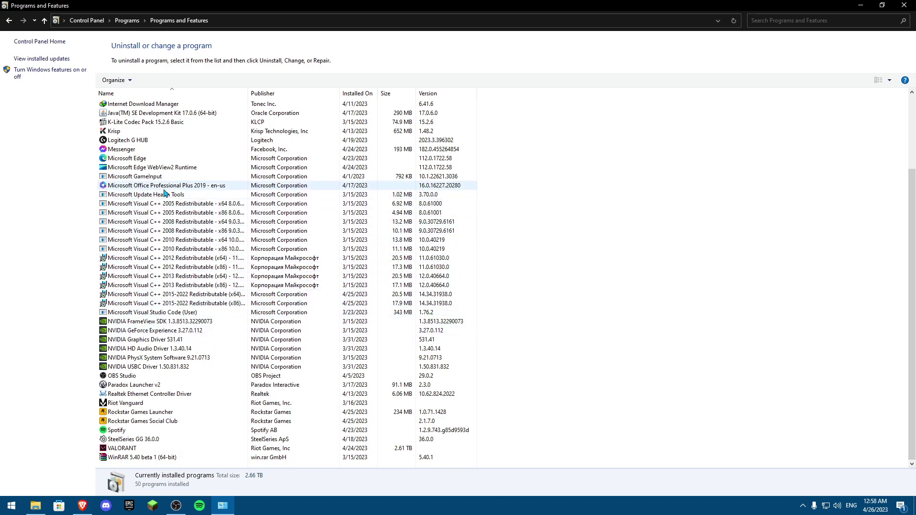
scroll(162, 188, up, 4)
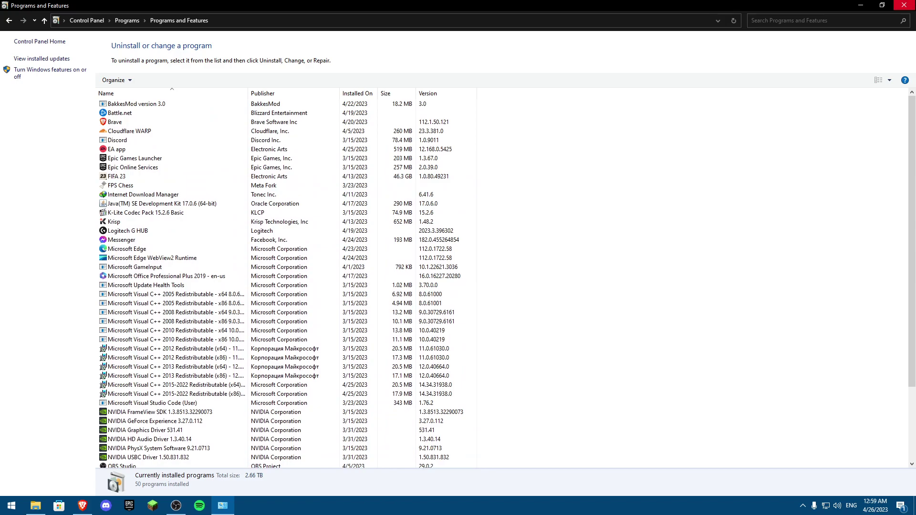
click(903, 6)
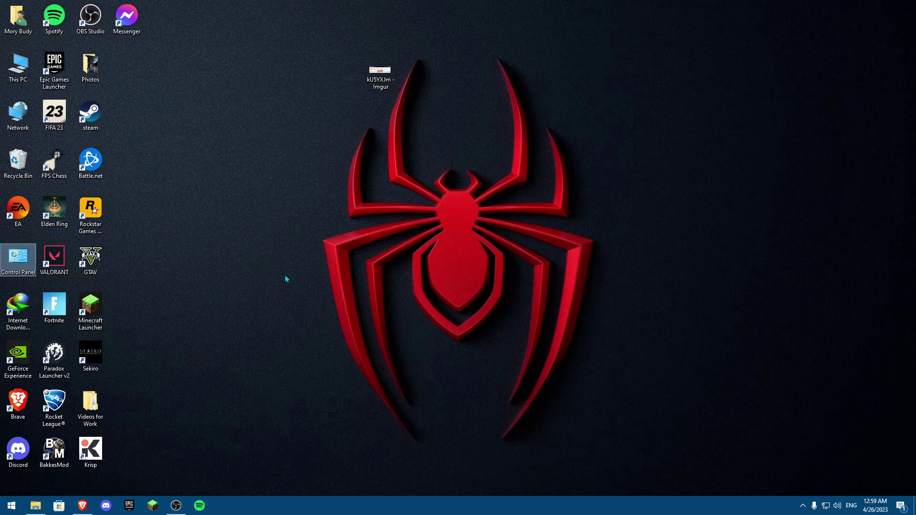
Step: Open the GTAV shortcut's file location and bring up PlayGTAV's Properties
click(98, 263)
right_click(99, 263)
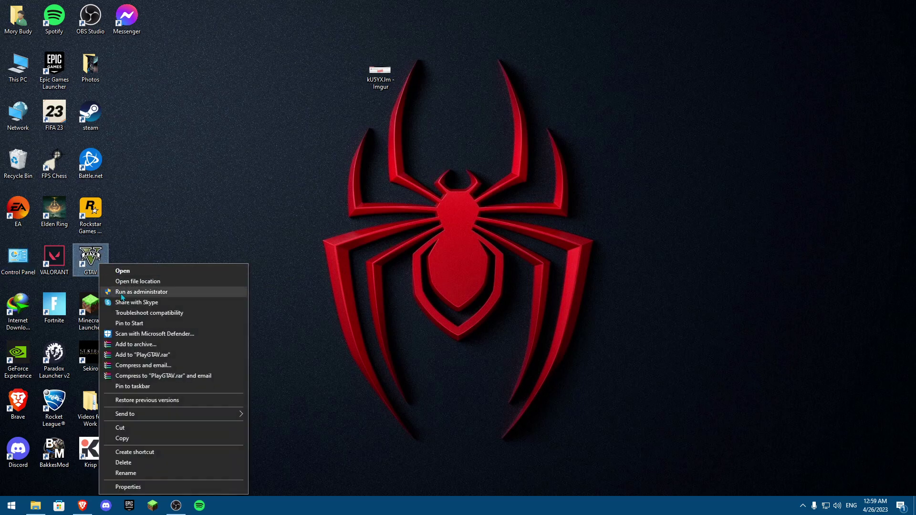
click(135, 284)
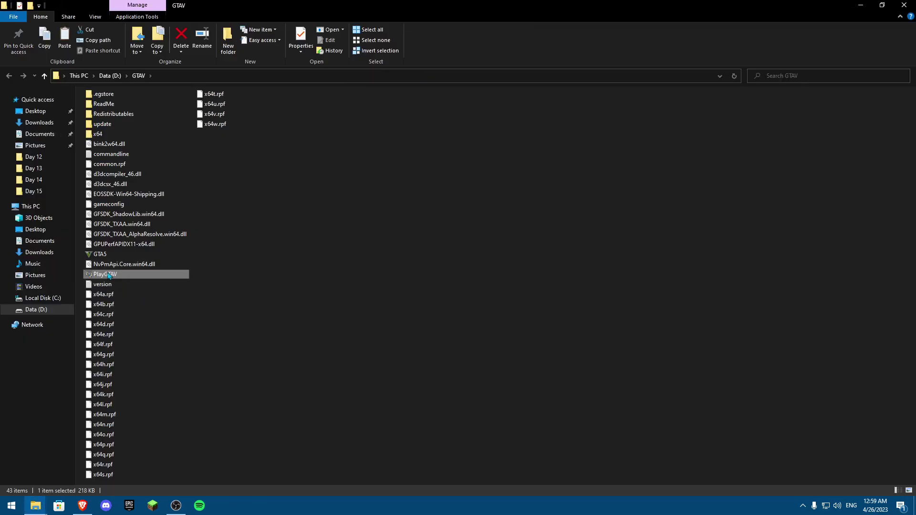
right_click(103, 278)
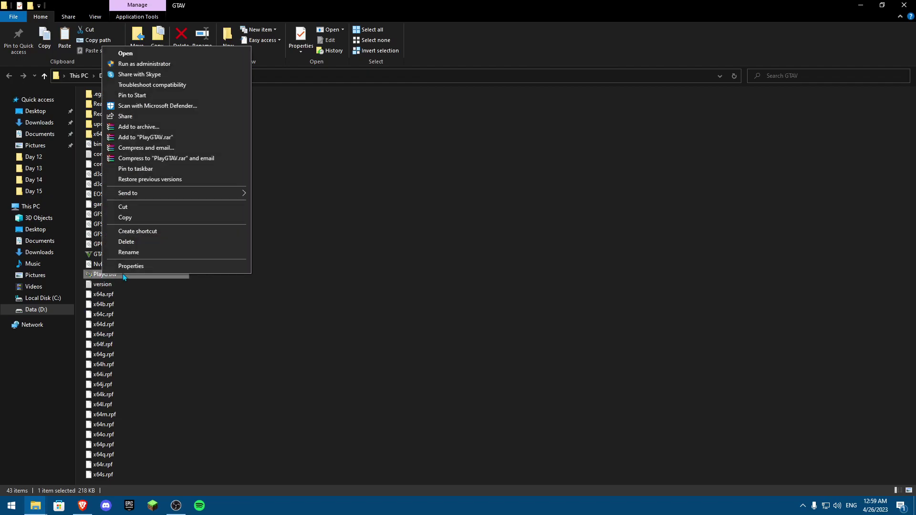
click(177, 268)
Step: Enable Windows 7 compatibility mode and Run as administrator for PlayGTAV, then close Properties
click(188, 267)
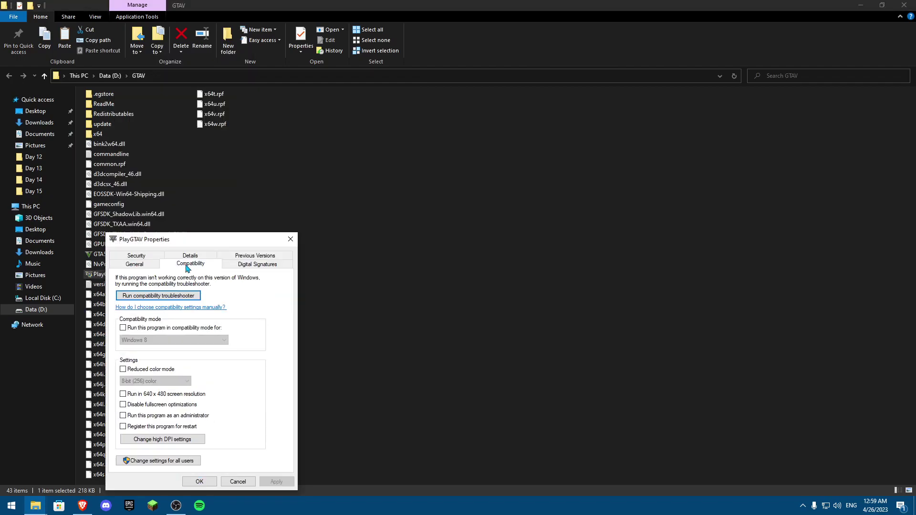
click(135, 330)
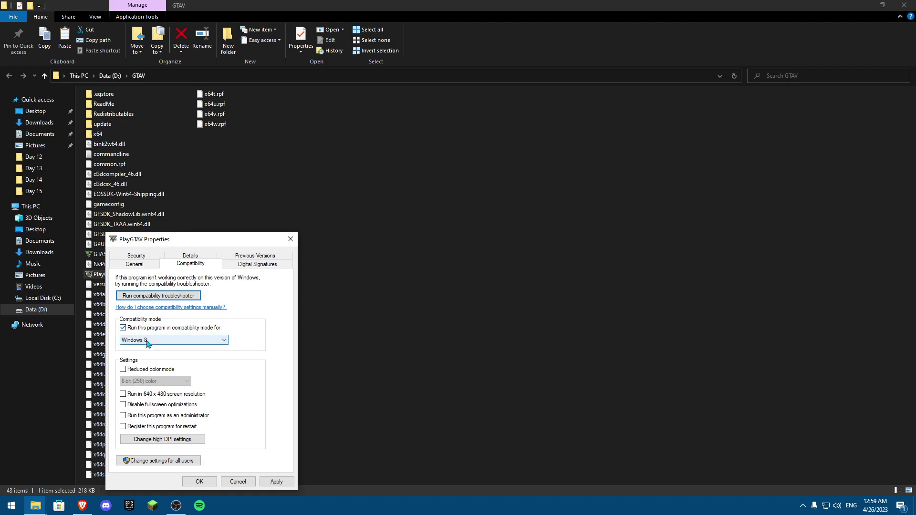
click(201, 340)
click(160, 392)
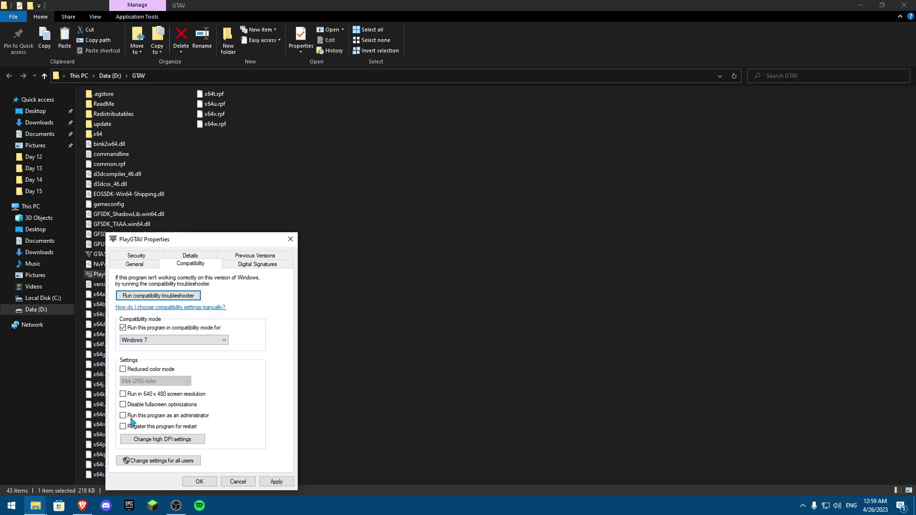
click(130, 417)
click(244, 481)
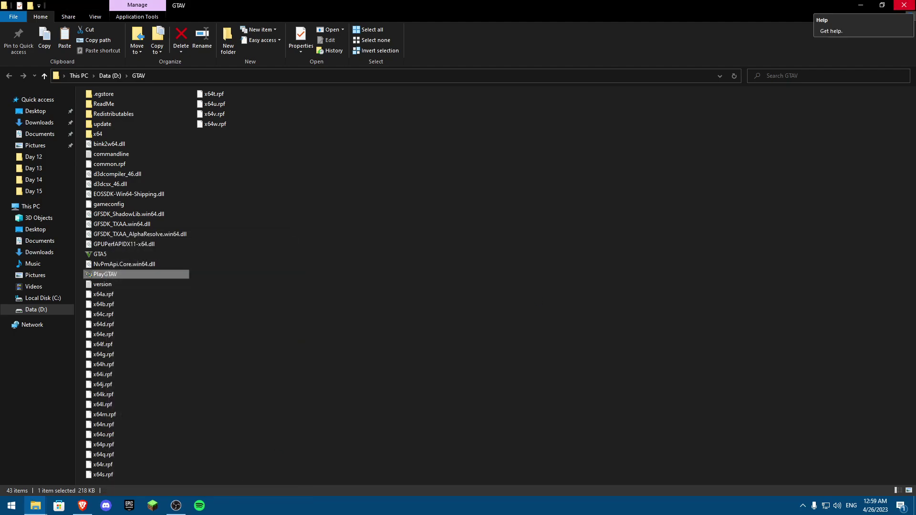
Step: Close the GTAV folder, check the hidden tray apps, and briefly open then close Epic Games Launcher
click(904, 6)
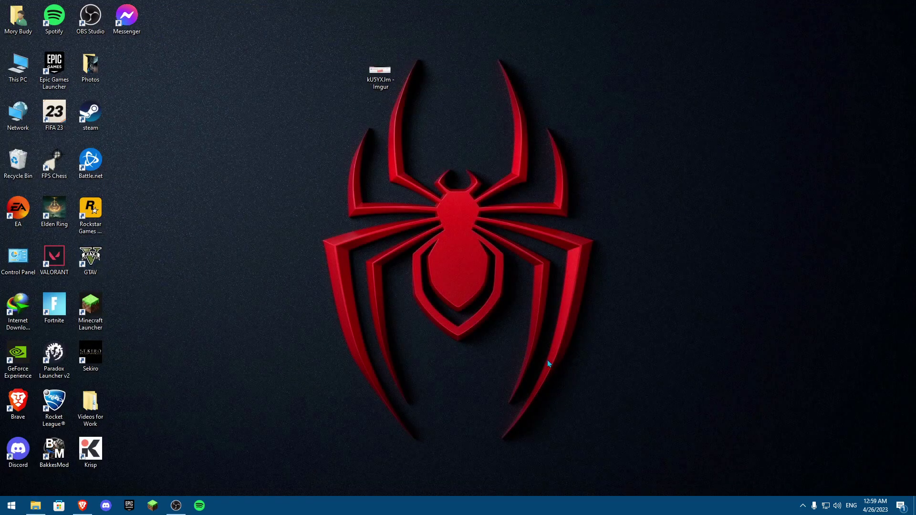
click(803, 506)
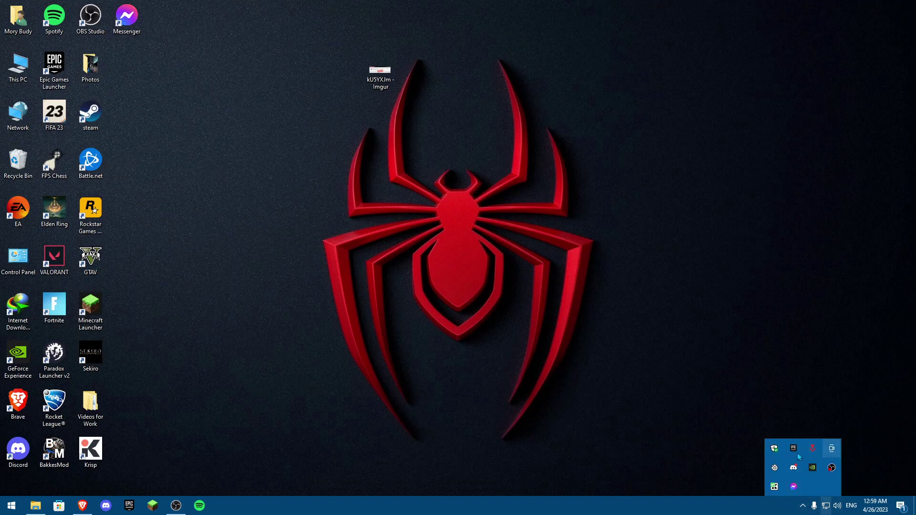
click(802, 506)
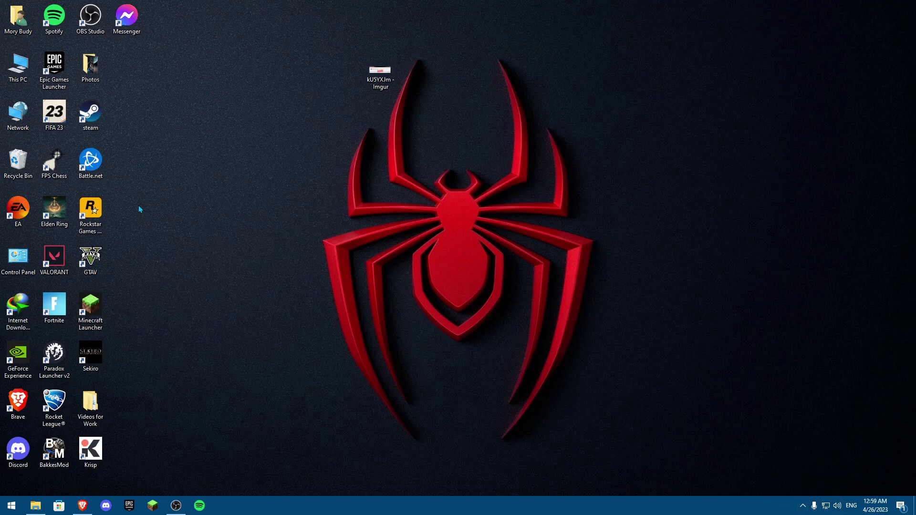
double_click(53, 70)
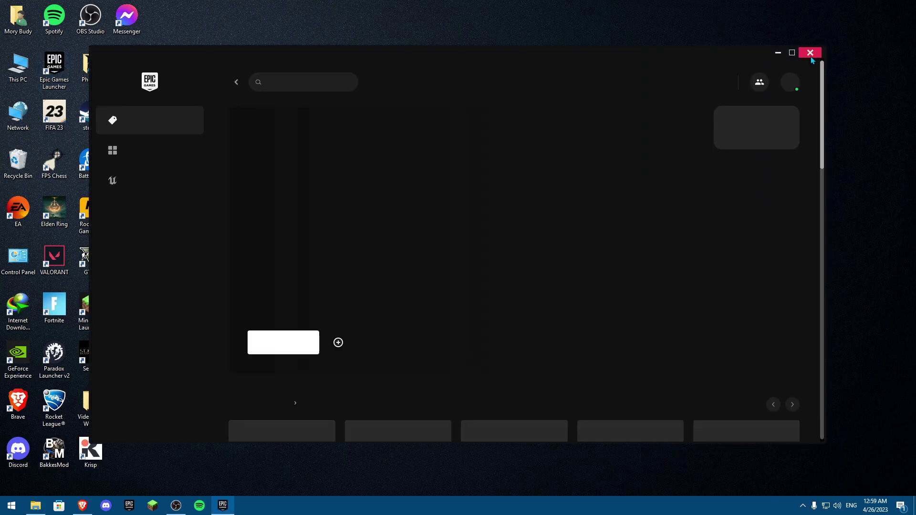
click(810, 54)
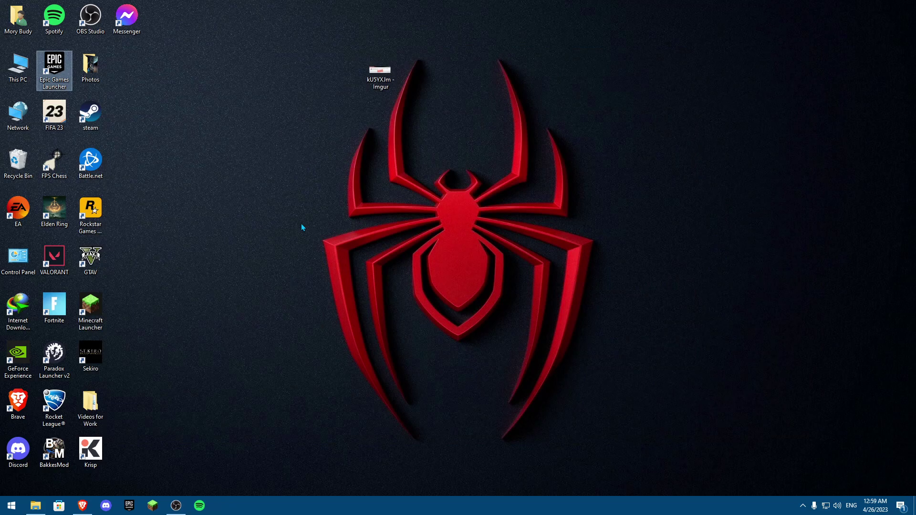
Step: From This PC, open the System page and its Advanced system settings window
double_click(18, 67)
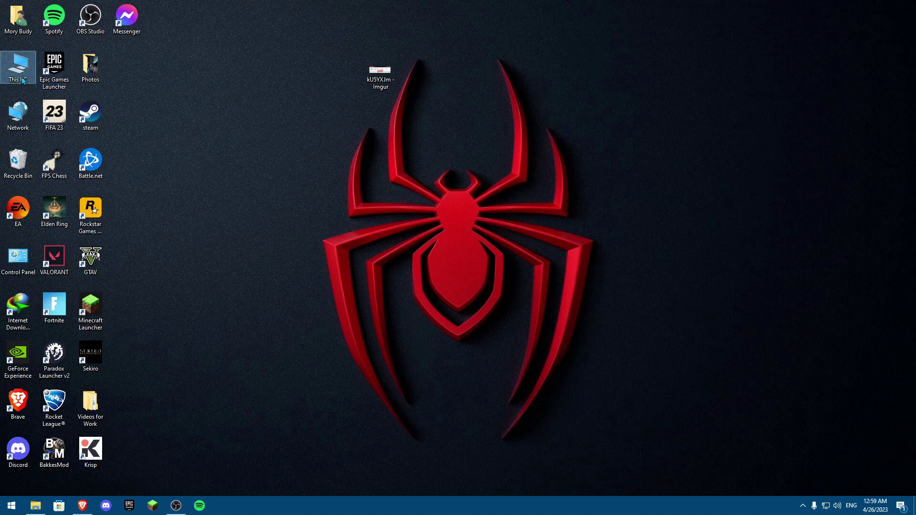
right_click(249, 290)
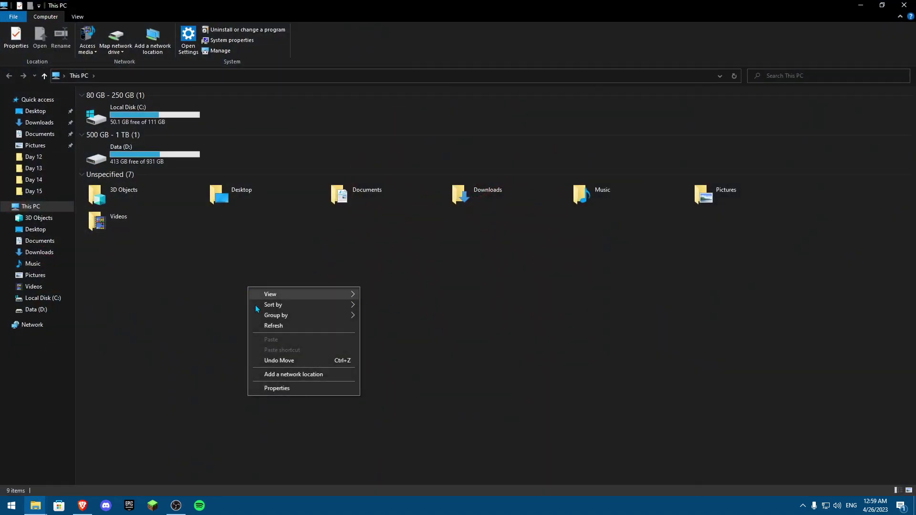
click(285, 388)
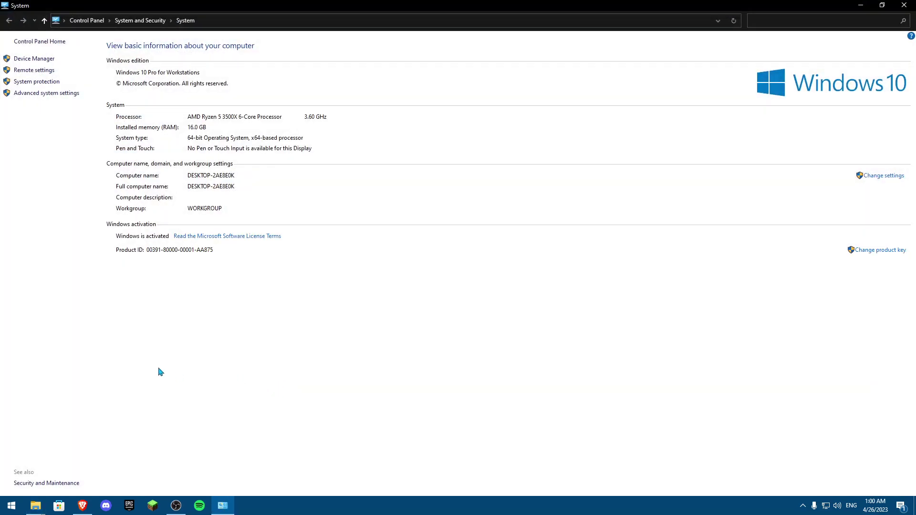
click(47, 93)
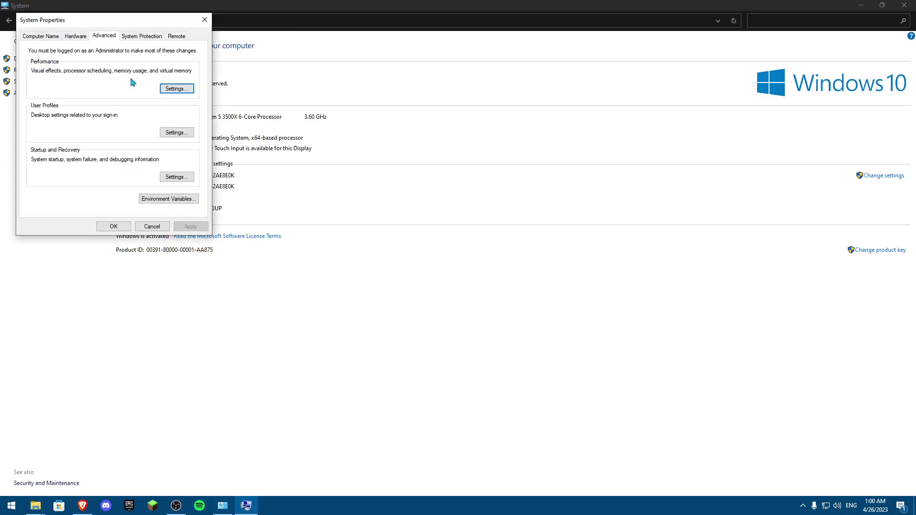
drag(119, 20, 276, 106)
Step: Go through Advanced tab Performance Settings to the Virtual Memory dialog
click(222, 119)
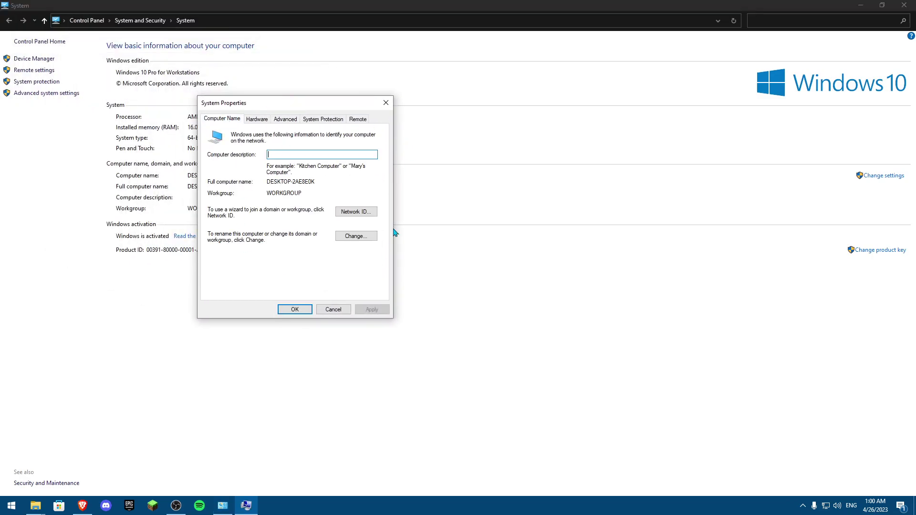
click(261, 120)
click(281, 122)
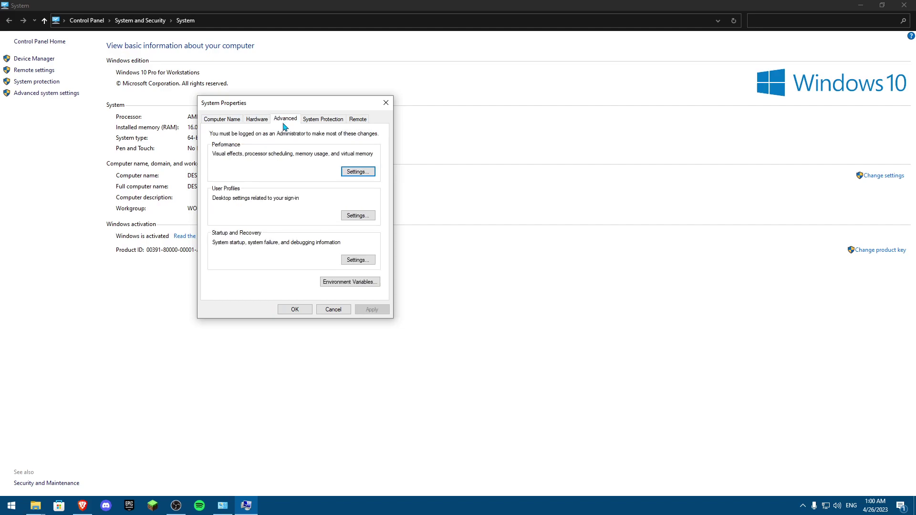
click(355, 172)
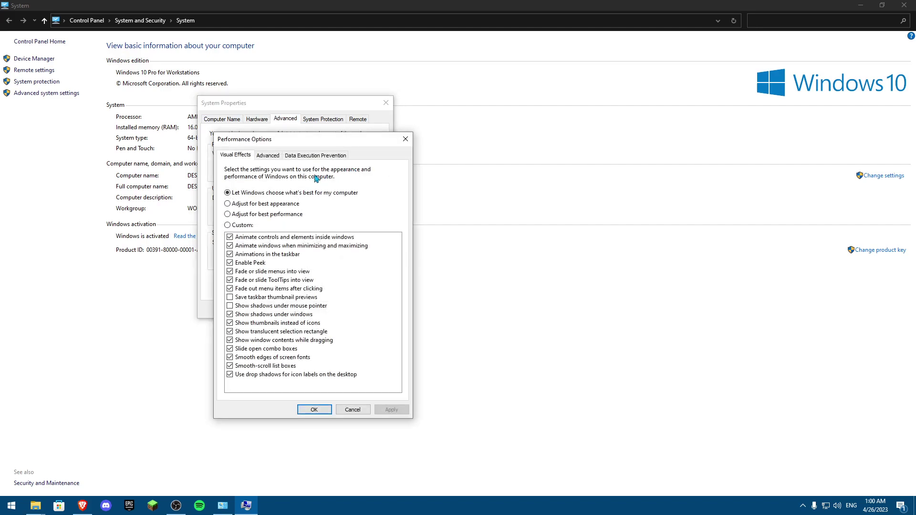
click(268, 156)
click(368, 278)
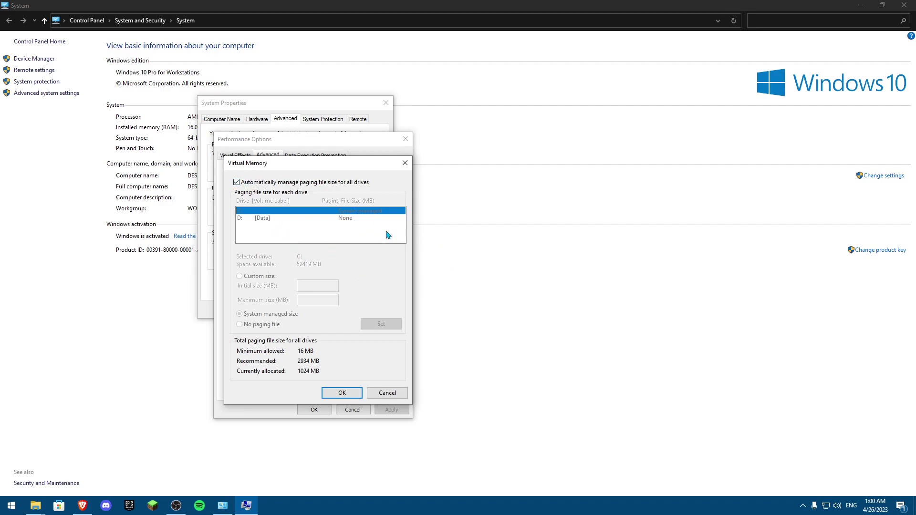
Step: Turn off automatic paging management and enter a custom initial size of 8612 MB for C:
click(236, 183)
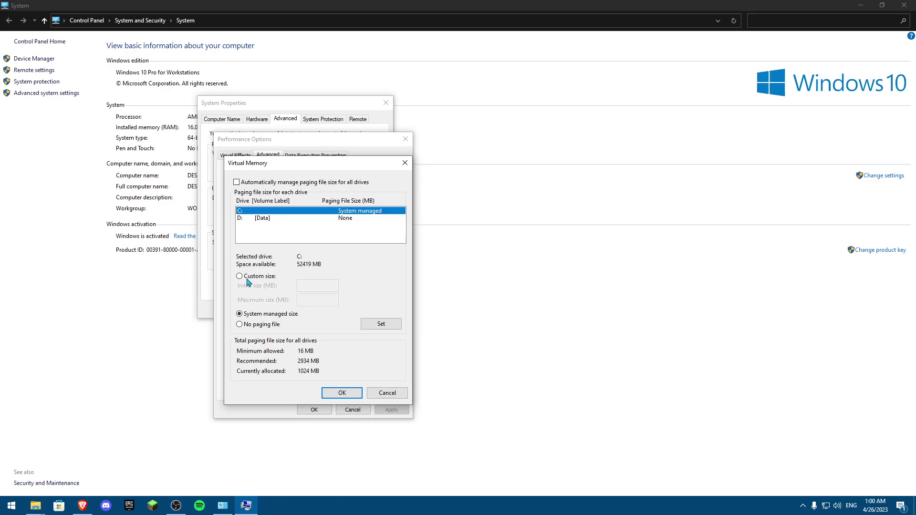
click(245, 281)
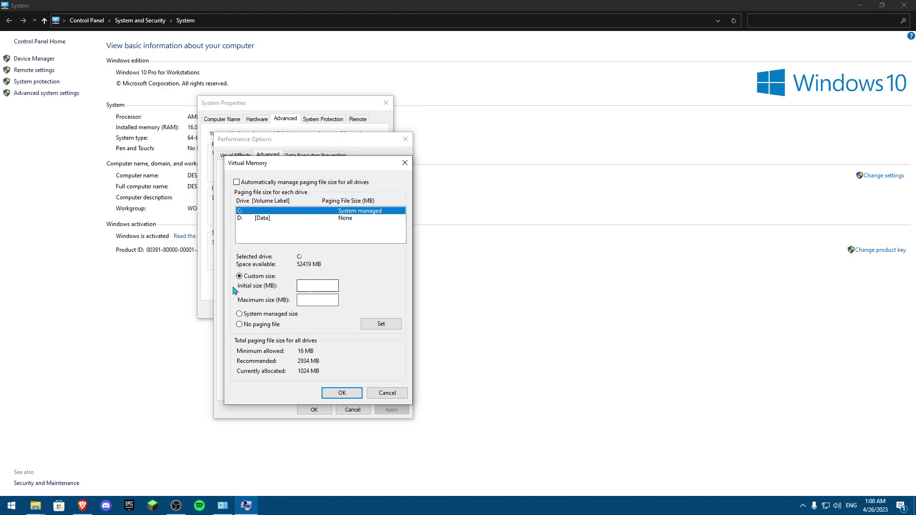
click(303, 285)
text(861)
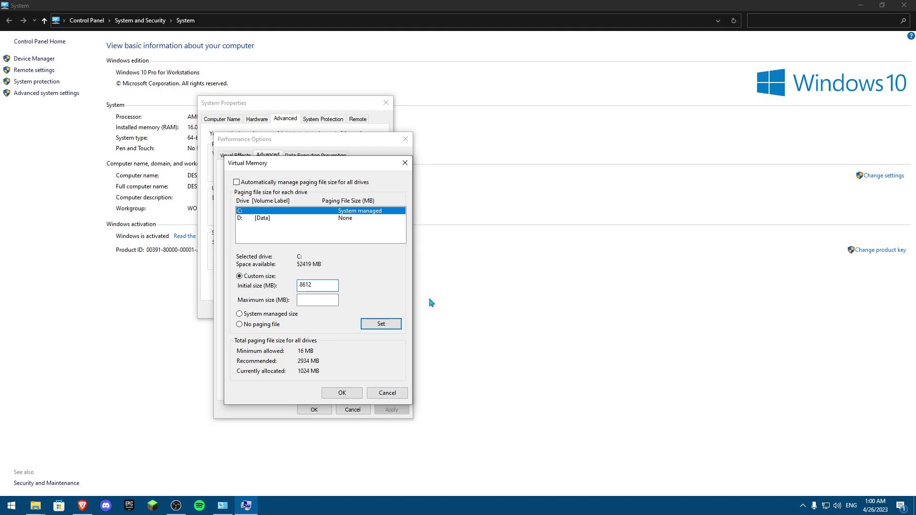
text(2)
click(82, 506)
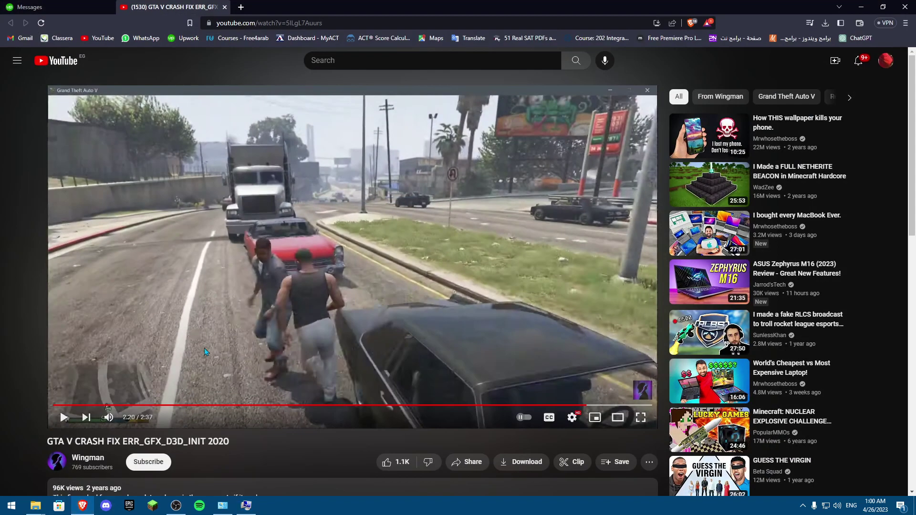
click(204, 351)
click(457, 405)
click(456, 261)
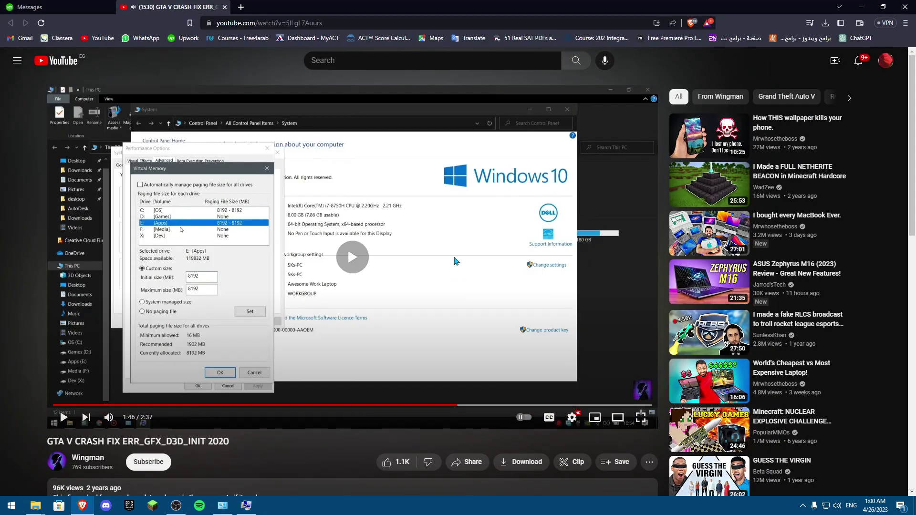
click(455, 261)
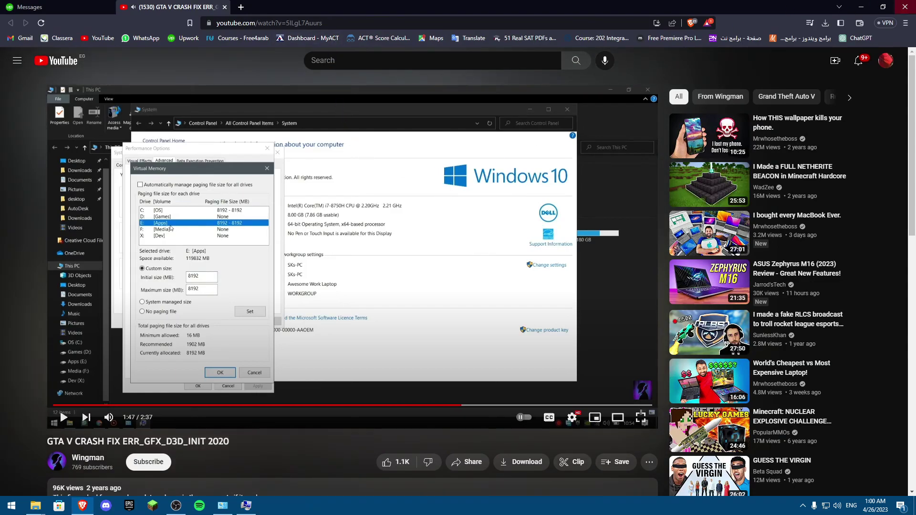
click(905, 7)
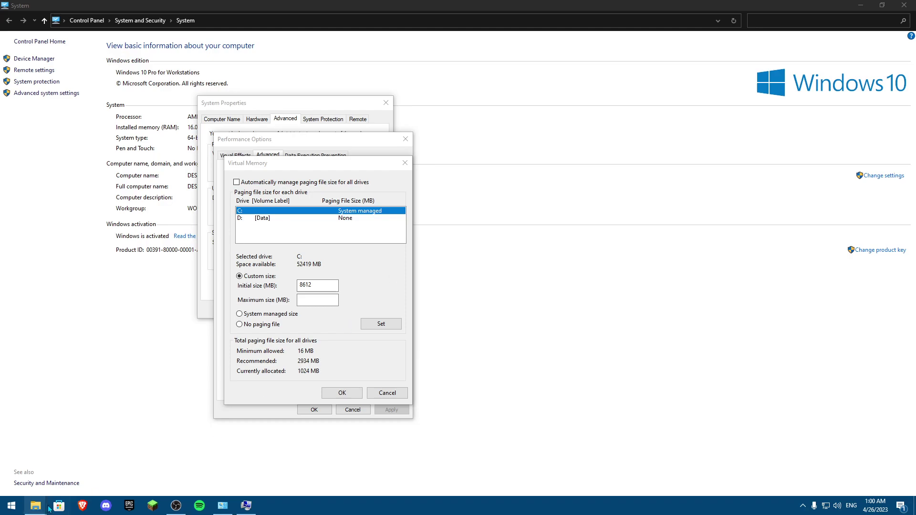
click(83, 504)
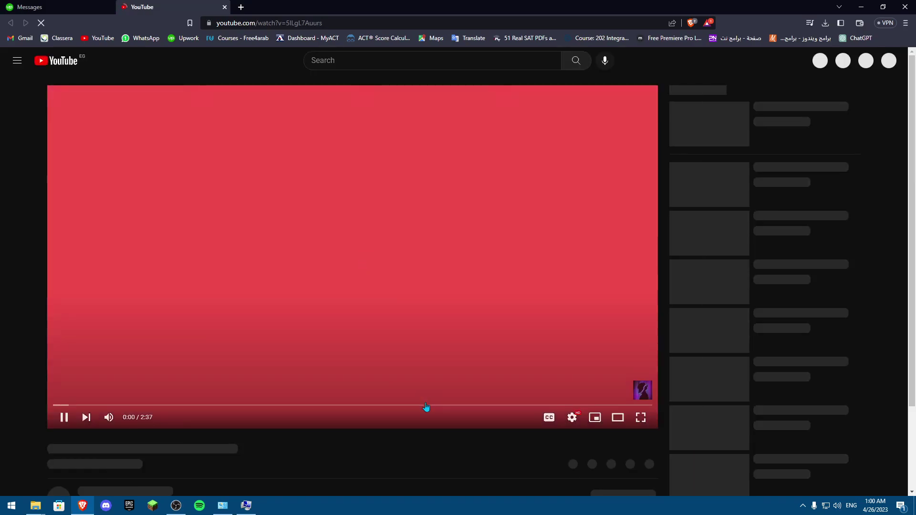
drag(425, 405, 454, 405)
key(space)
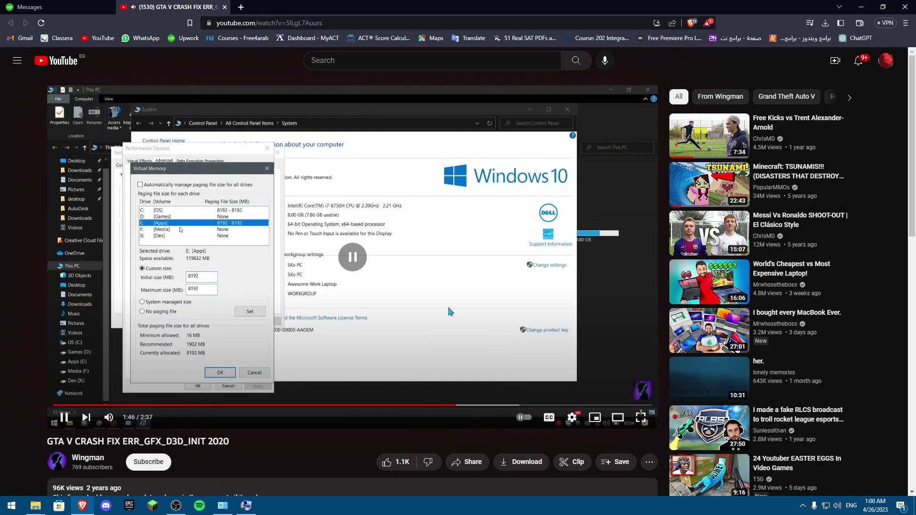
click(861, 7)
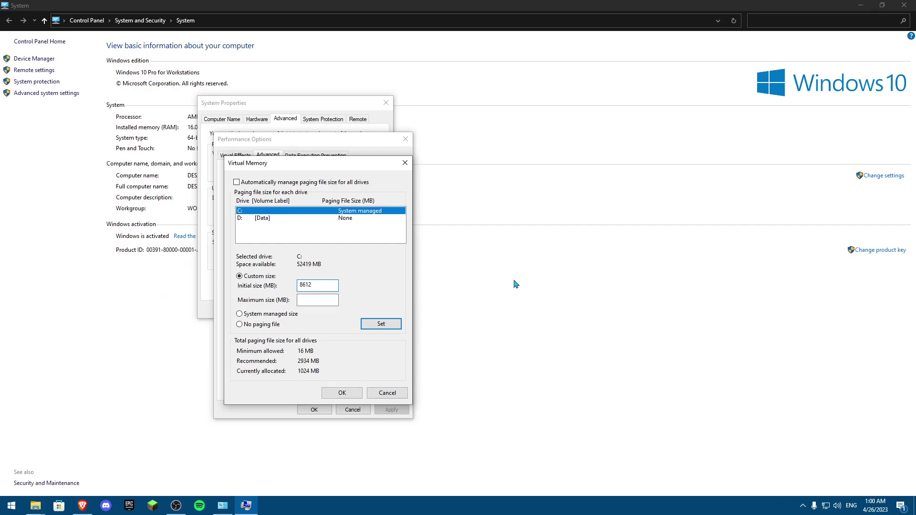
Step: Correct the initial size toward 8192 MB and start entering 8192 as the maximum size
key(BackSpace)
key(BackSpace)
key(BackSpace)
click(319, 300)
text(8)
Step: Re-enable automatic paging file management, cancel the dialog, and reopen Virtual Memory
click(236, 182)
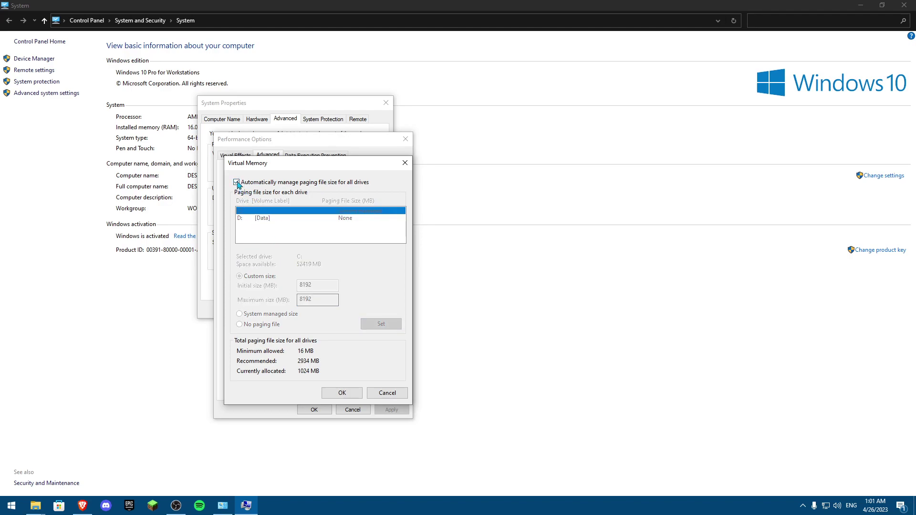
click(404, 391)
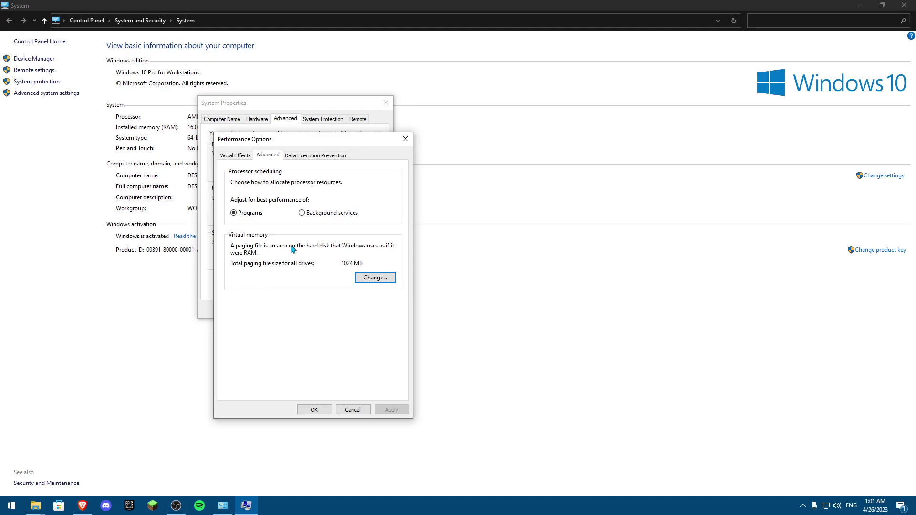
click(377, 280)
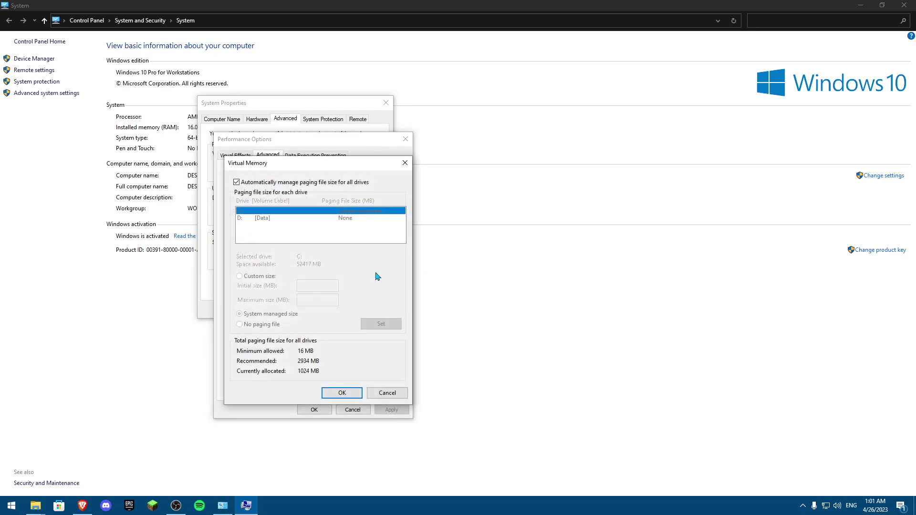
Step: Choose Adjust for best performance on the Visual Effects tab, then Apply and OK
click(409, 166)
click(235, 154)
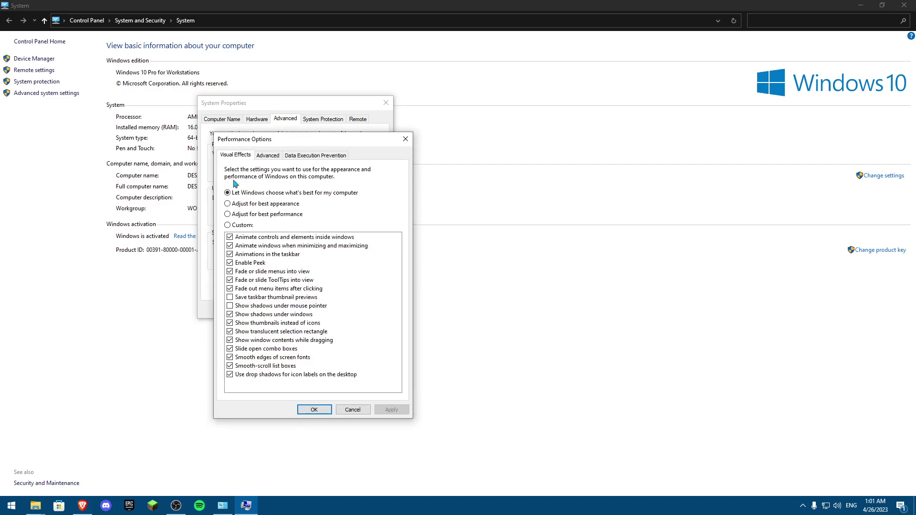
click(241, 218)
click(390, 410)
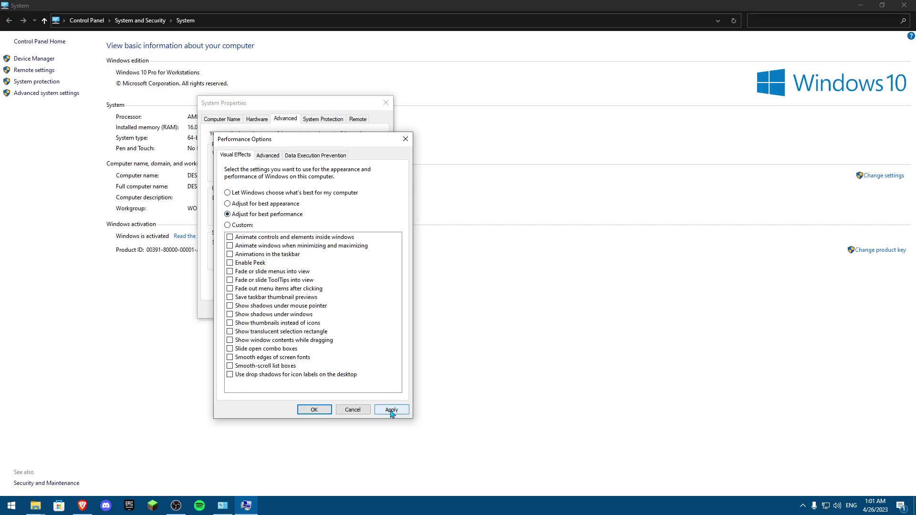
click(321, 409)
Step: Close System Properties, the System page and File Explorer, then reopen Control Panel
click(386, 103)
click(904, 5)
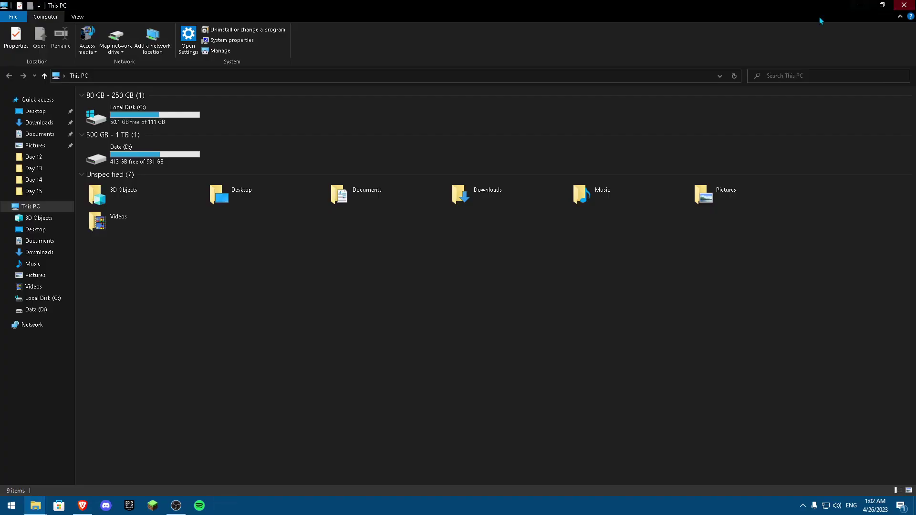
click(904, 5)
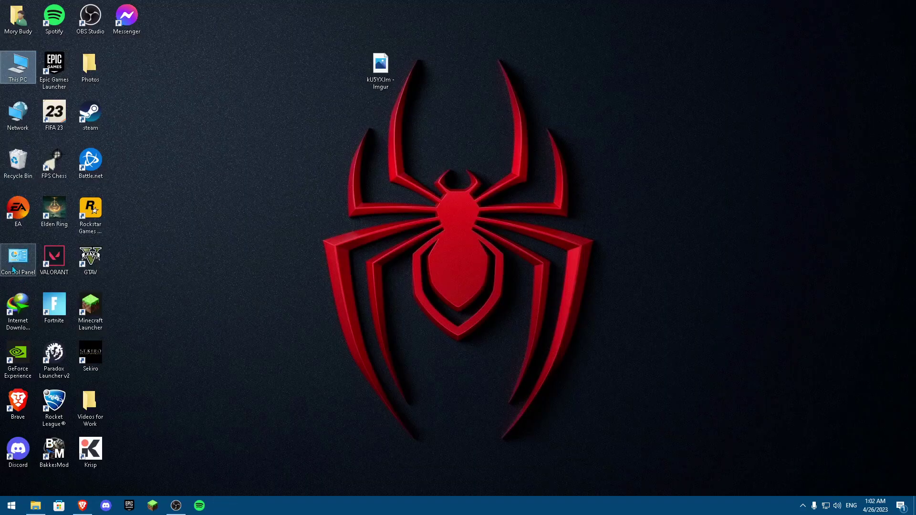
double_click(18, 260)
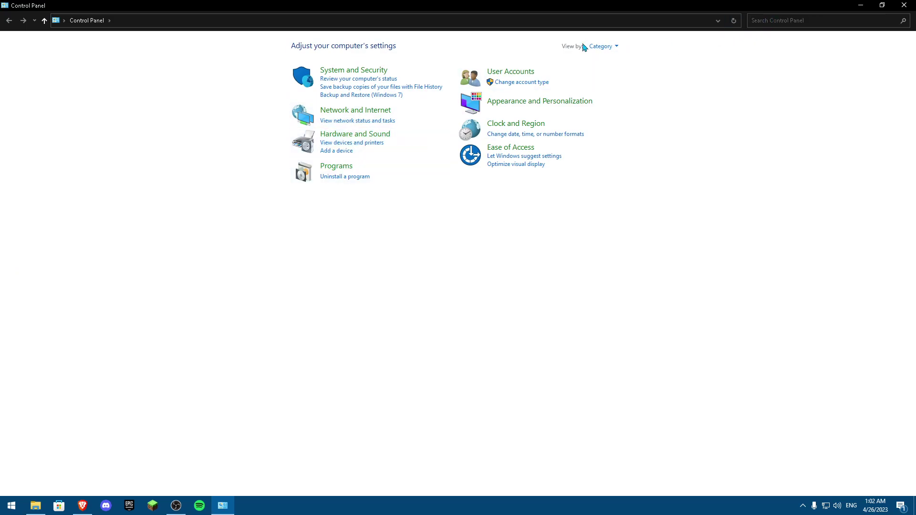
Step: View Control Panel as large icons and select the High performance plan in Power Options
click(600, 46)
click(621, 76)
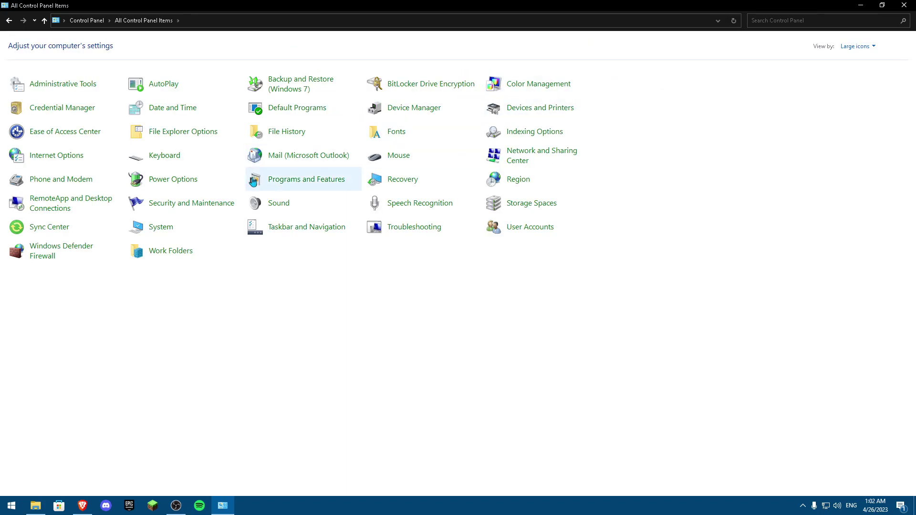
click(172, 185)
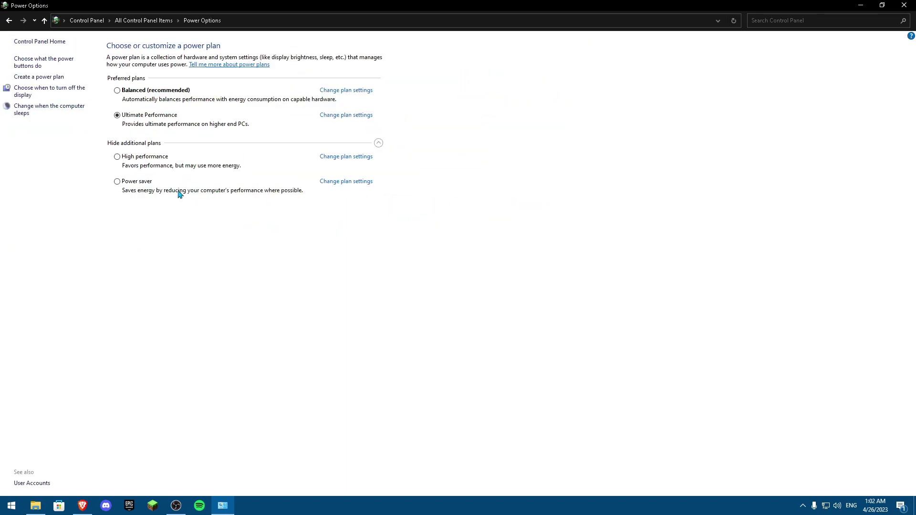
click(132, 157)
click(904, 4)
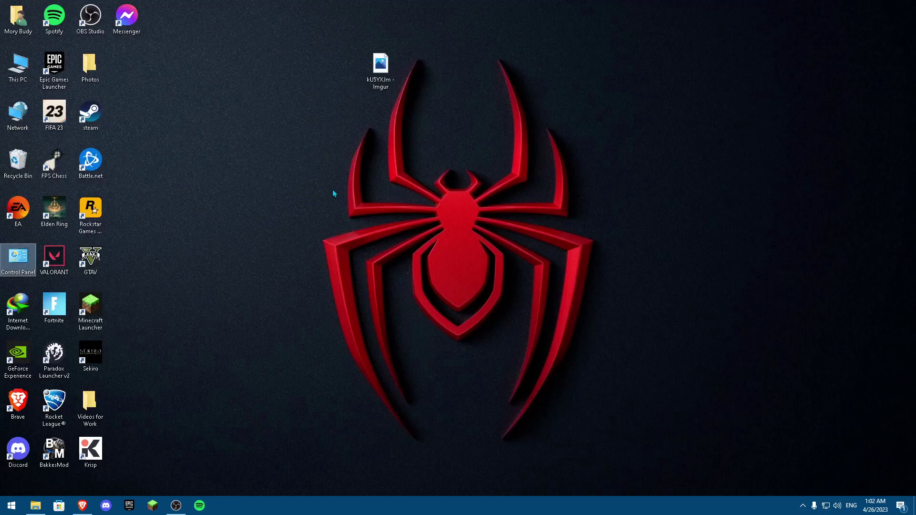